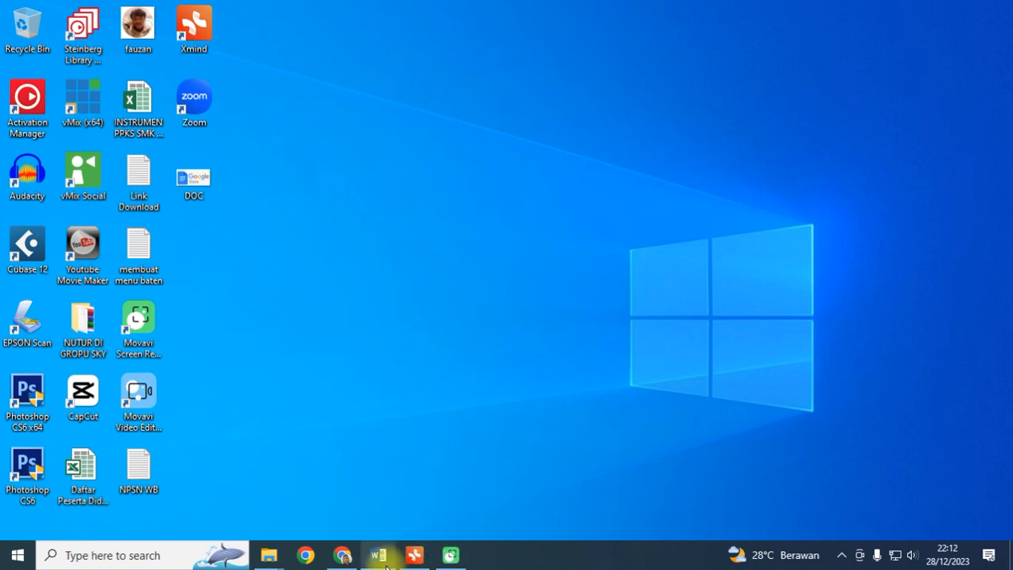
Step: Switch to Word and copy the text from the SD Negeri 2 Curah Jeru history paragraph through the Tujuan Penyusunan RKKS section
click(384, 563)
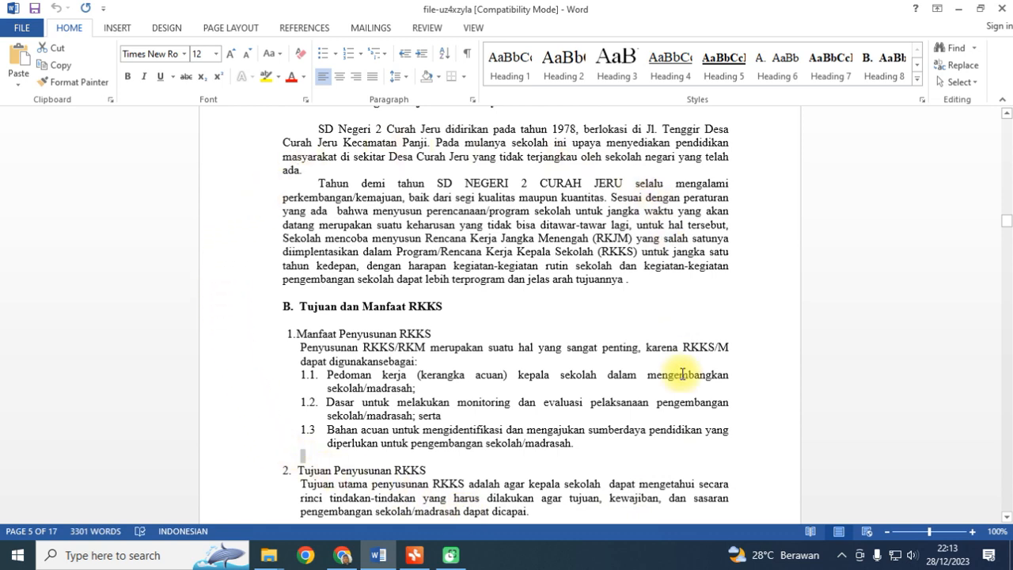
drag(301, 127, 595, 509)
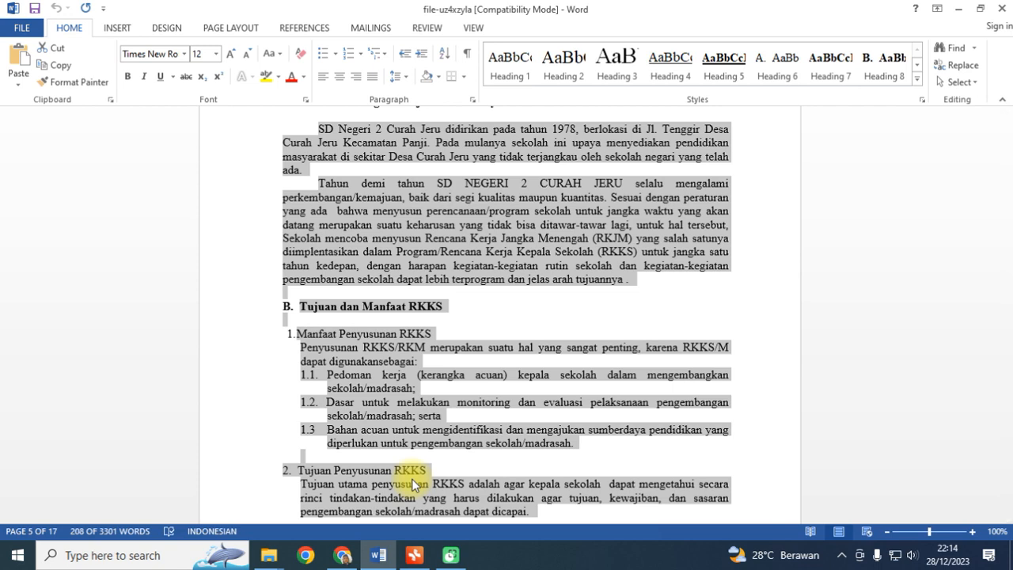
right_click(390, 236)
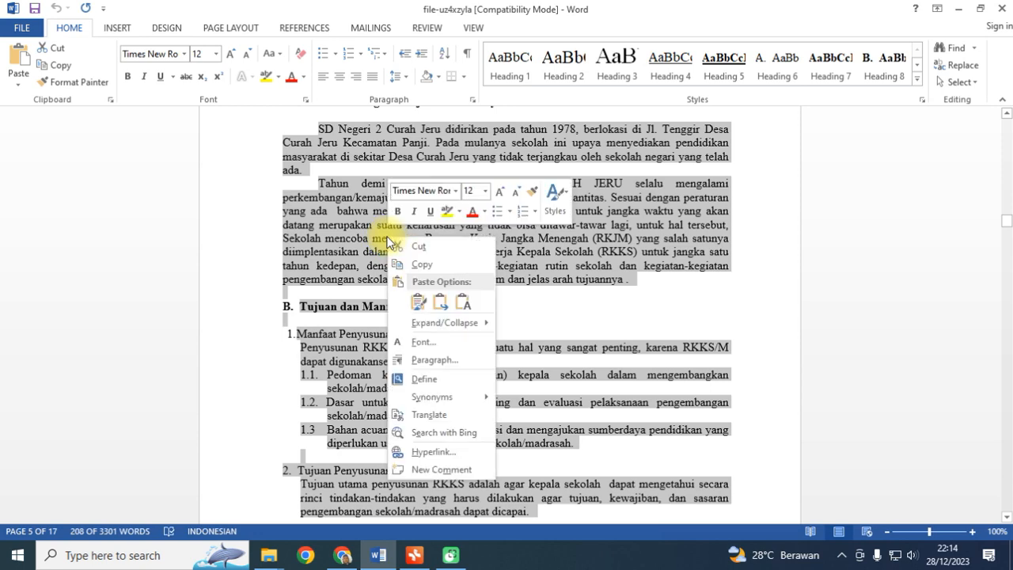
click(425, 263)
Step: Switch to the blank Google Docs document and paste the copied text without formatting
click(342, 555)
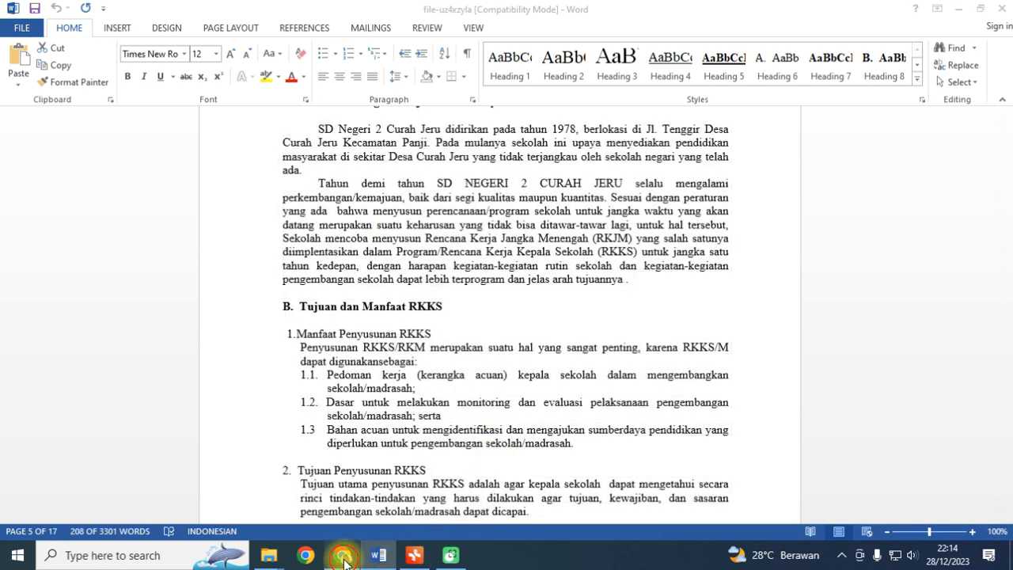
click(234, 255)
right_click(234, 256)
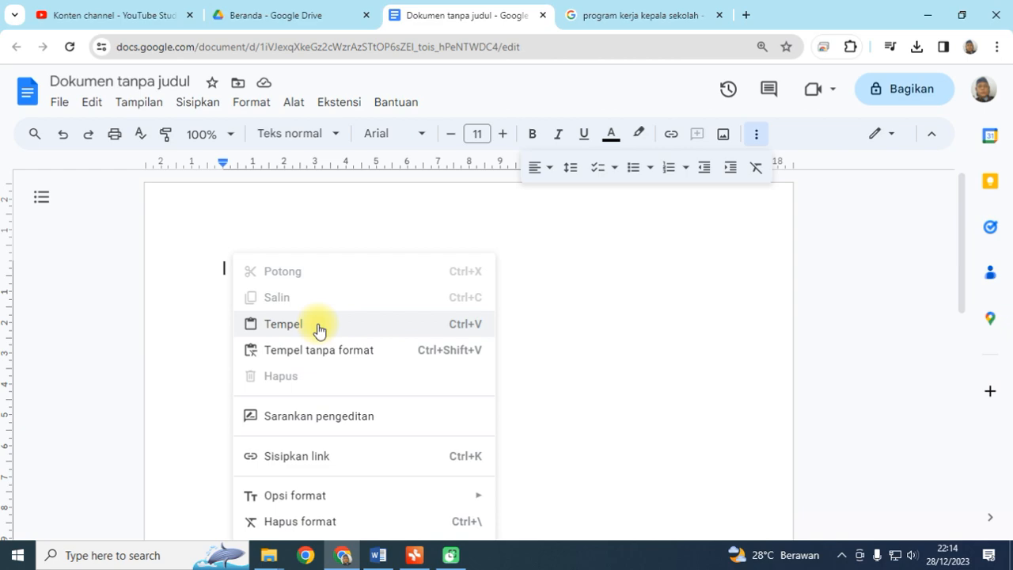
click(378, 555)
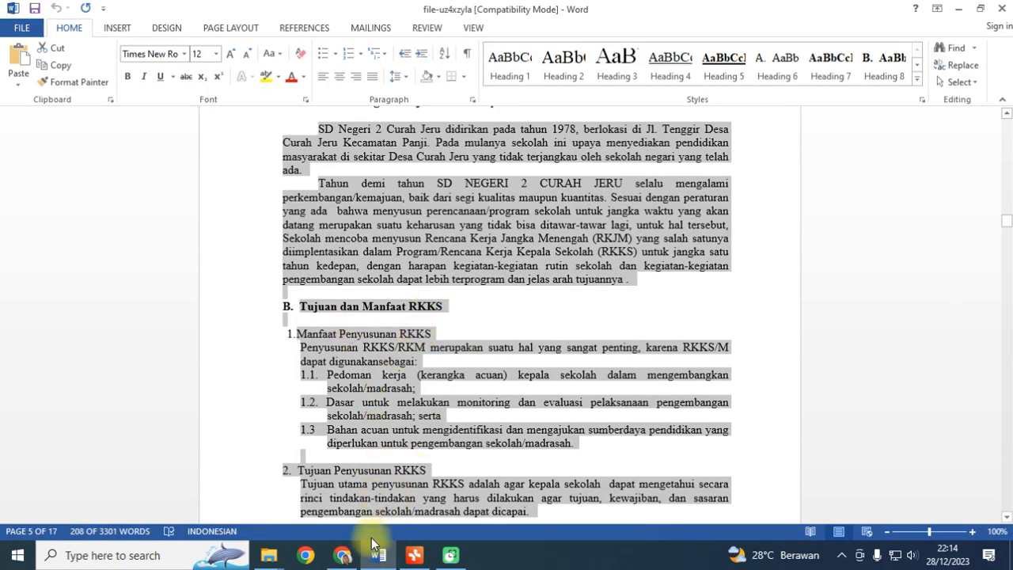
click(342, 555)
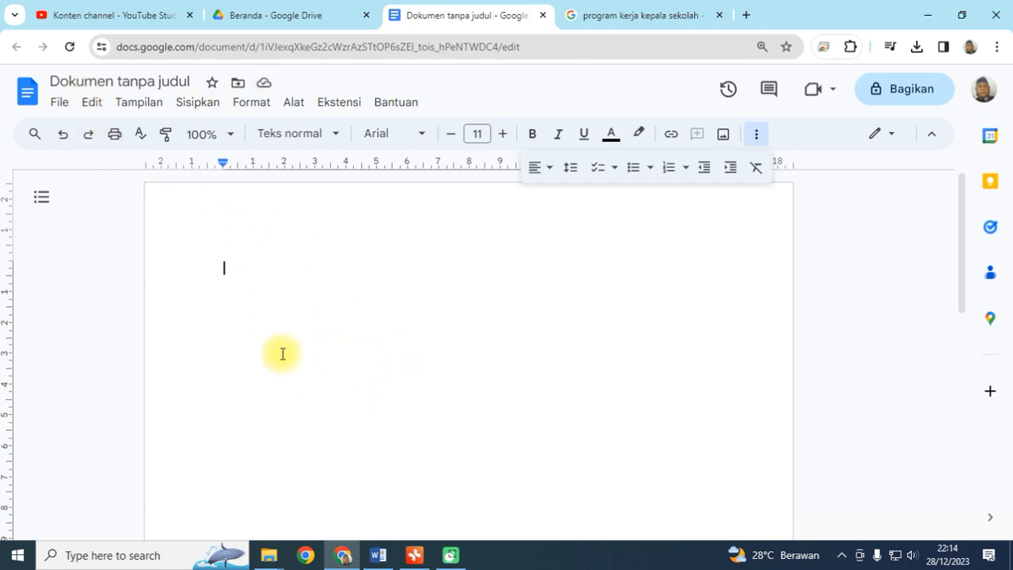
right_click(233, 269)
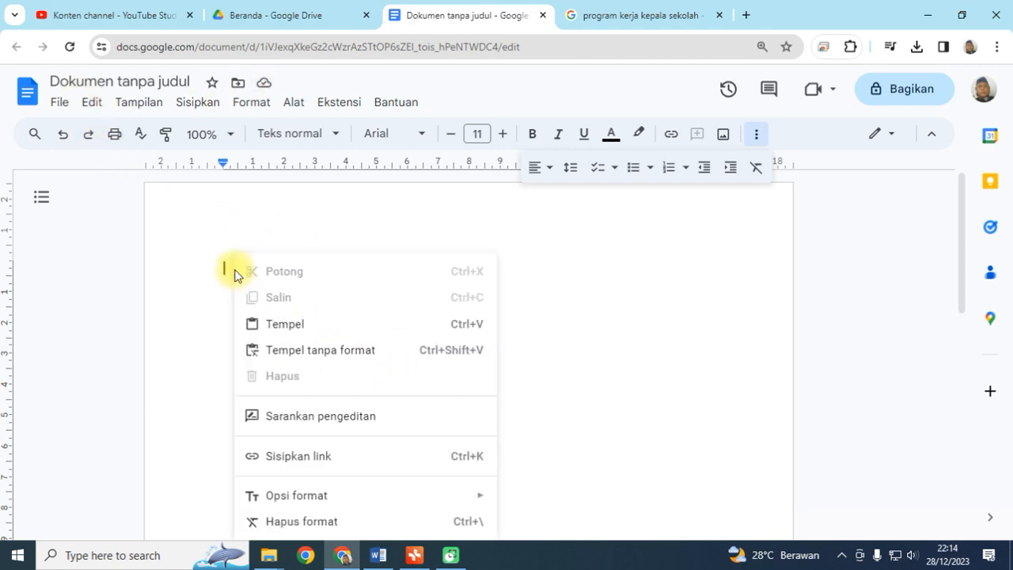
click(335, 356)
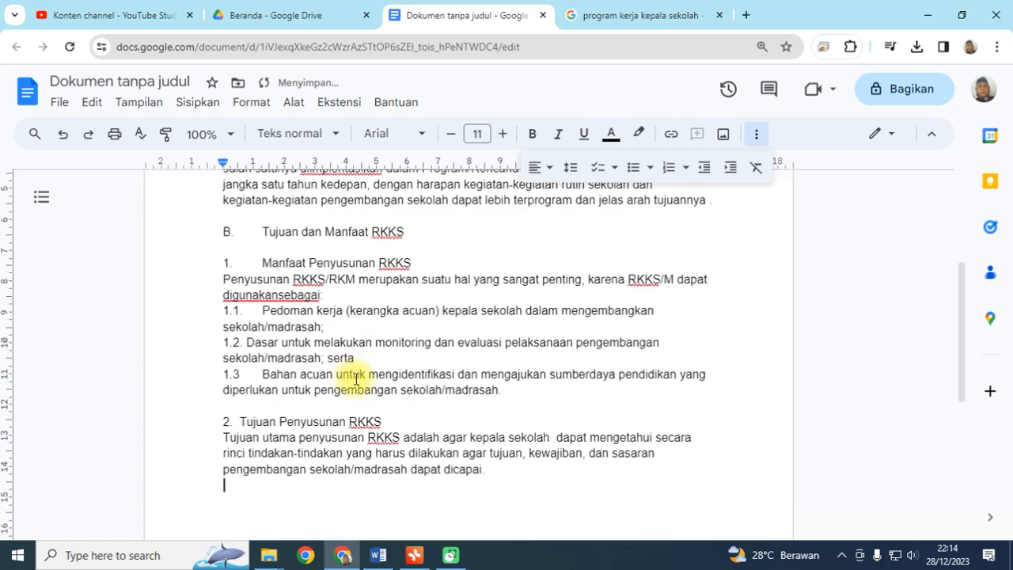
Step: Compare the pasted text with the Word source and examine it for words flagged as misspelled
scroll(357, 380, up, 3)
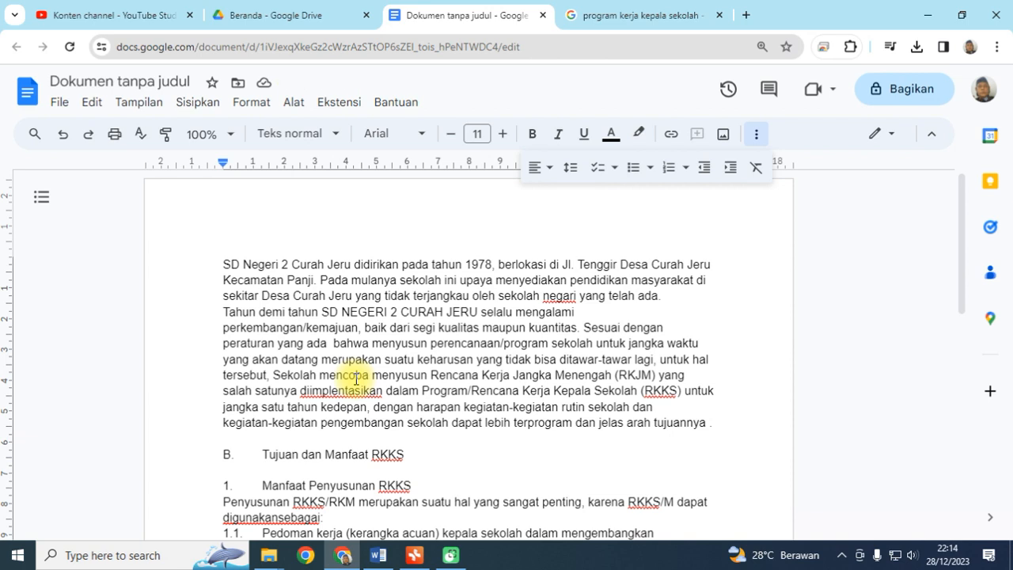
click(378, 555)
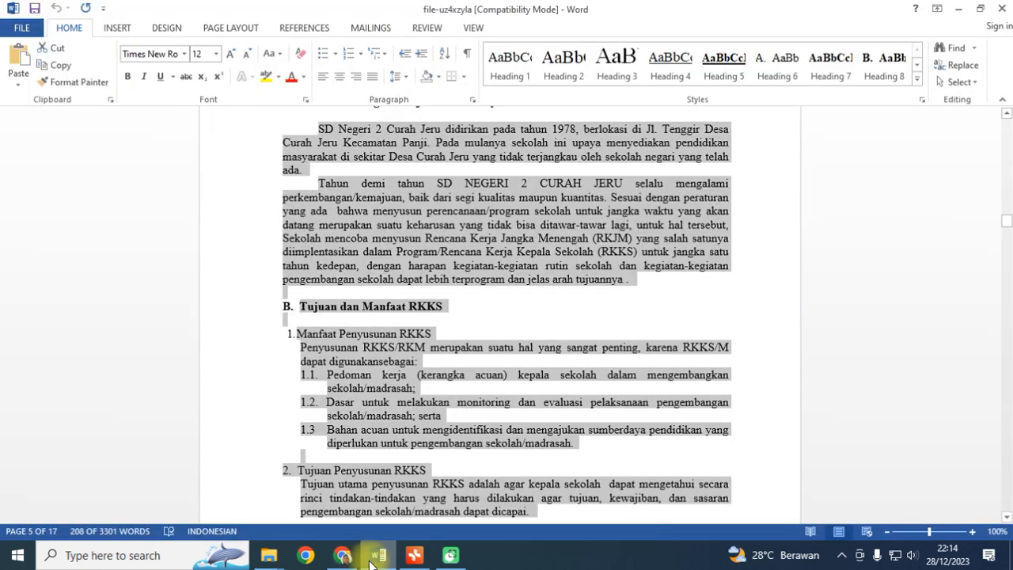
click(344, 556)
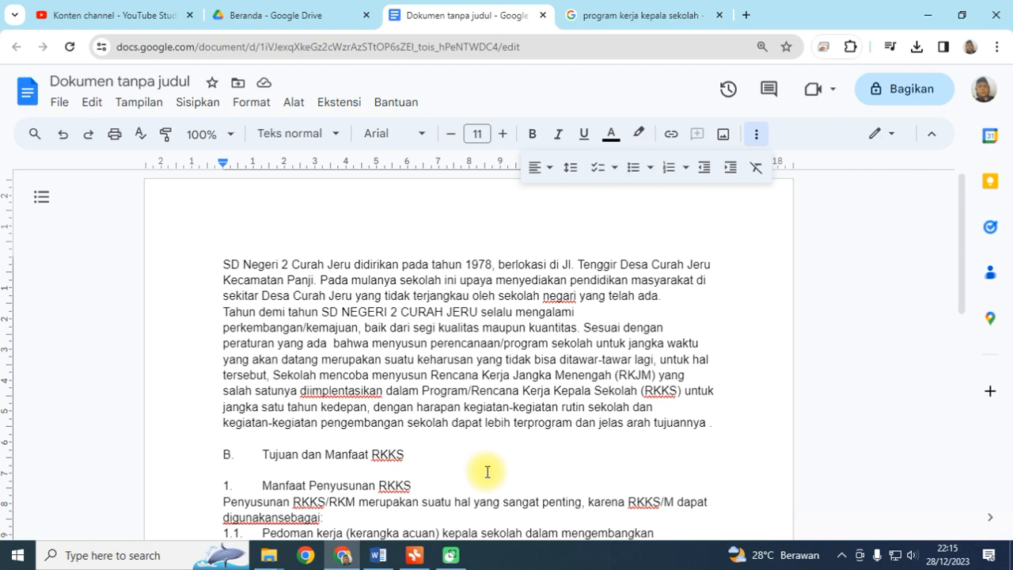
scroll(554, 408, down, 1)
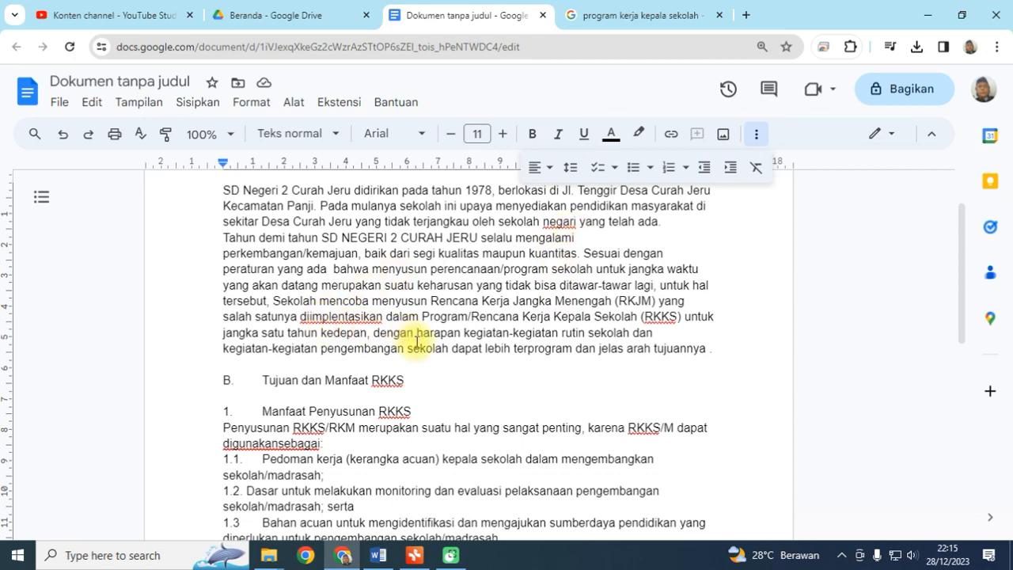
scroll(452, 459, down, 2)
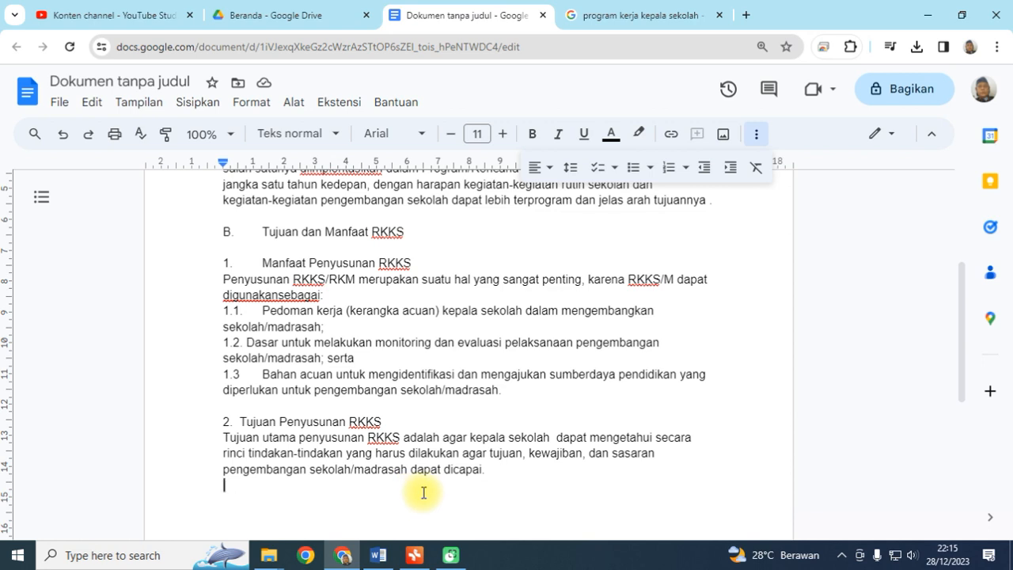
scroll(424, 492, down, 3)
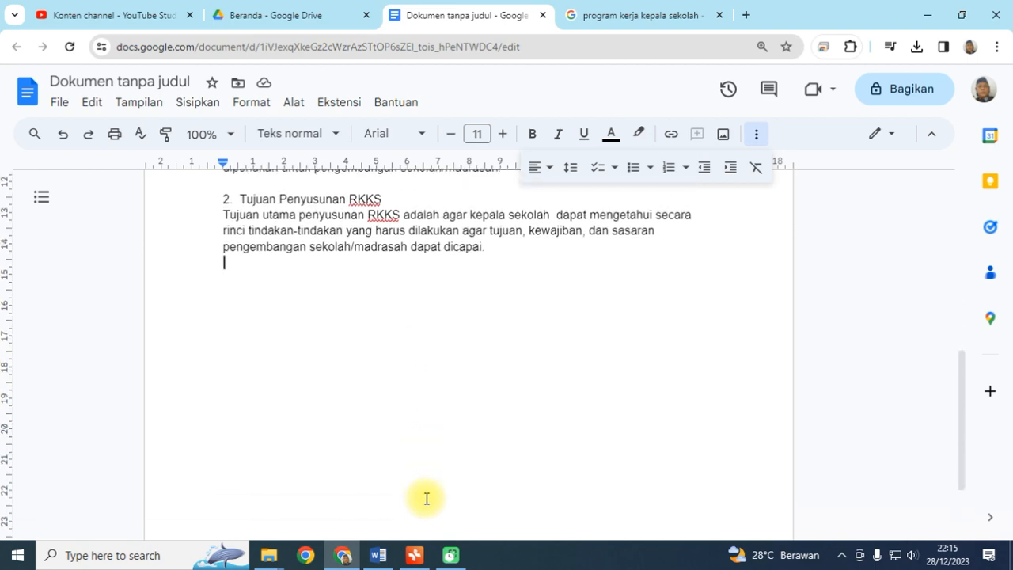
scroll(426, 498, up, 3)
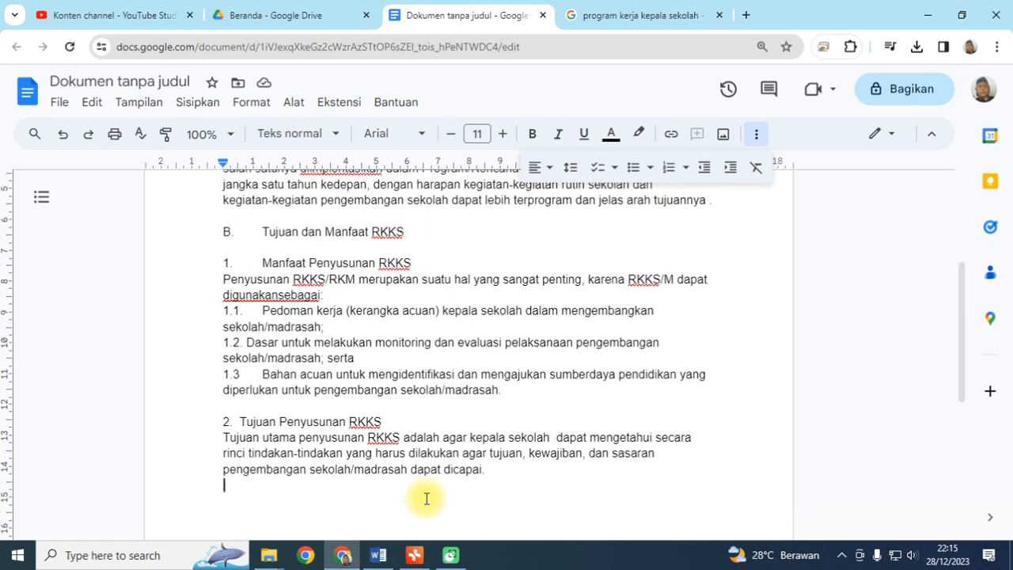
scroll(426, 498, up, 3)
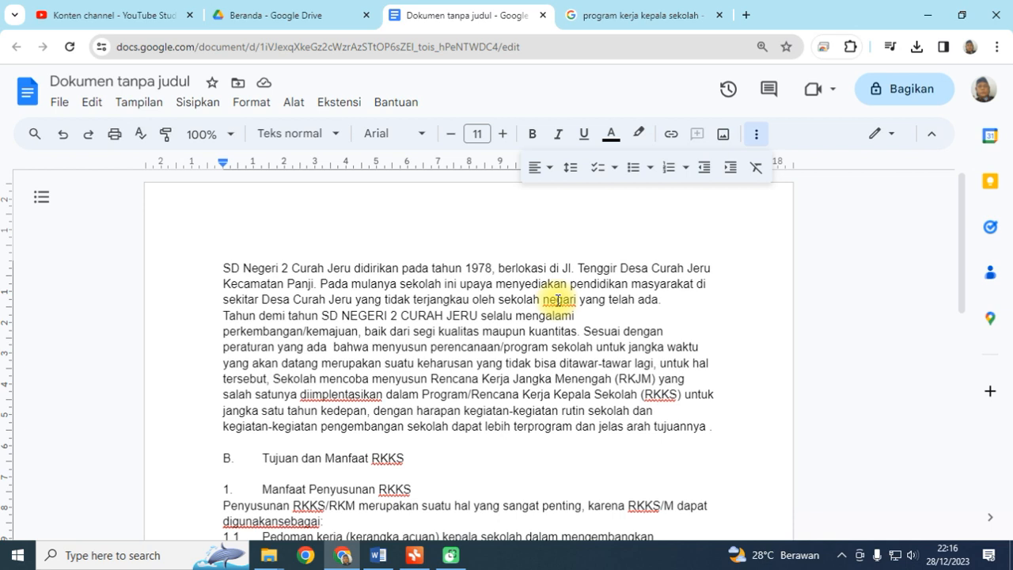
click(494, 269)
text(,)
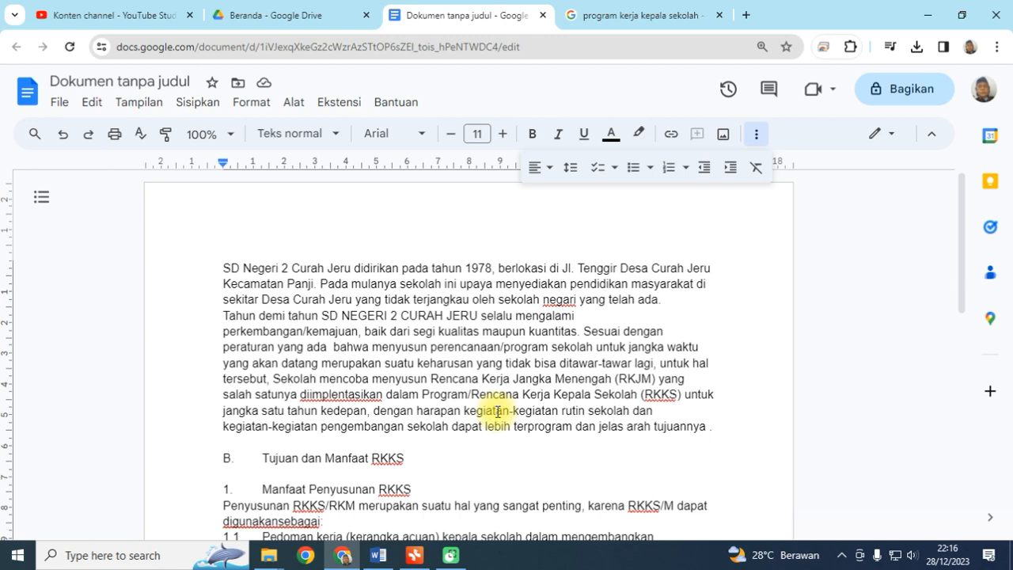
scroll(497, 411, down, 3)
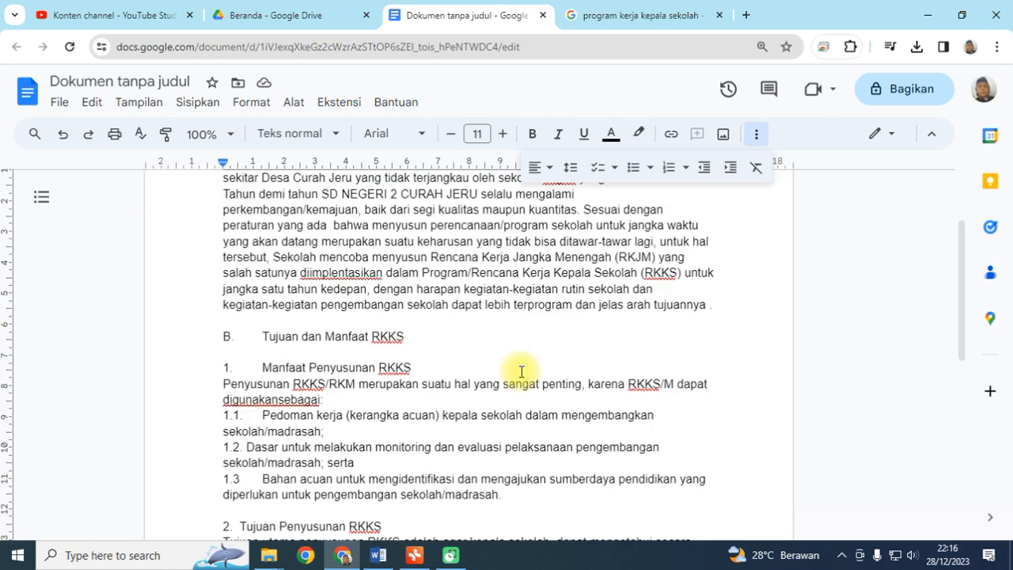
Step: Accept the spelling suggestions "negeri" for "negari" and "diimplementasikan" for "diimplentasikan" in the two opening paragraphs
scroll(521, 371, up, 2)
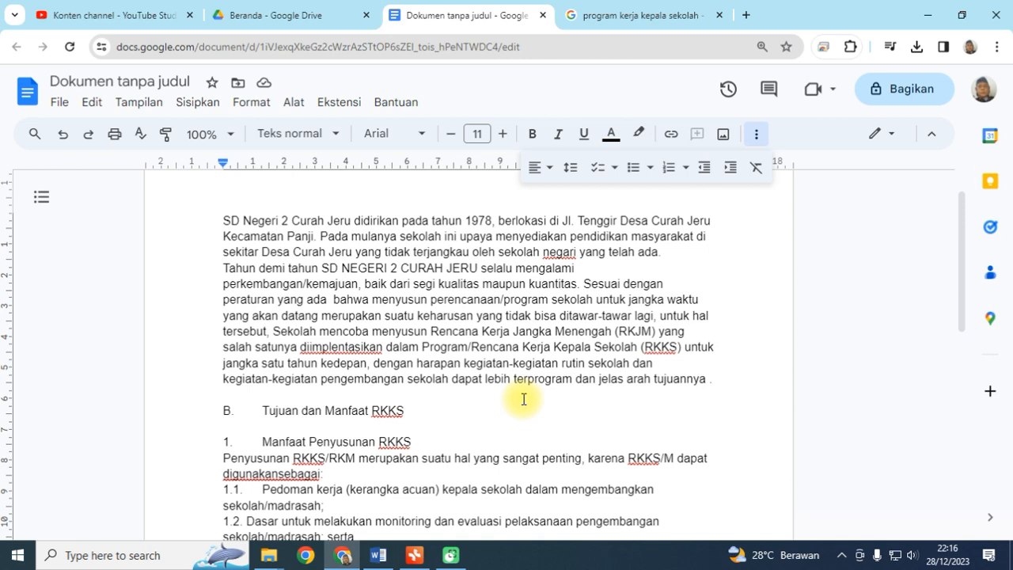
click(563, 251)
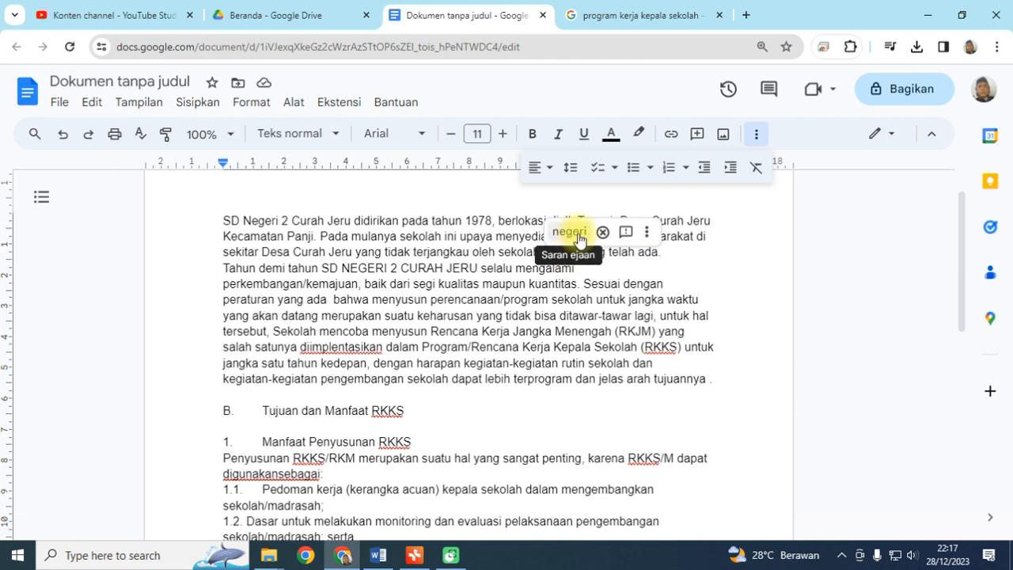
click(570, 232)
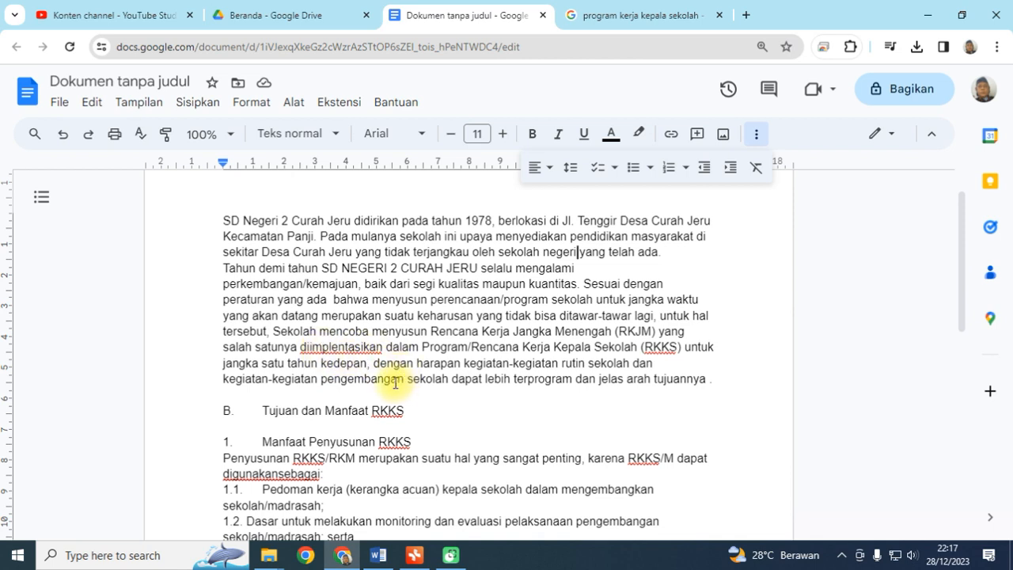
click(358, 348)
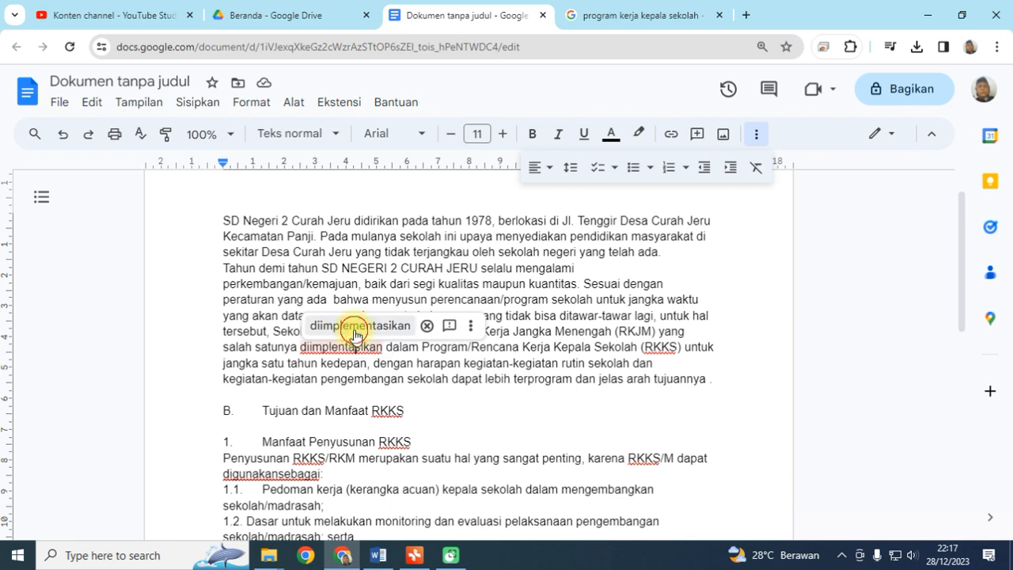
click(354, 331)
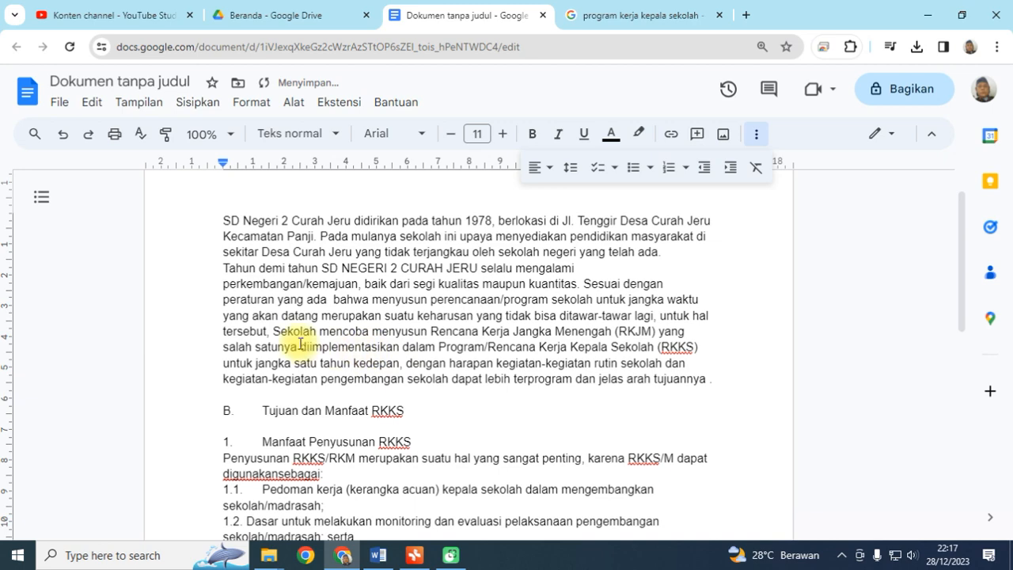
Step: Accept the suggestion "digunakan sebagai" for the run-together words under Manfaat Penyusunan RKKS and review the corrected document
scroll(472, 415, down, 2)
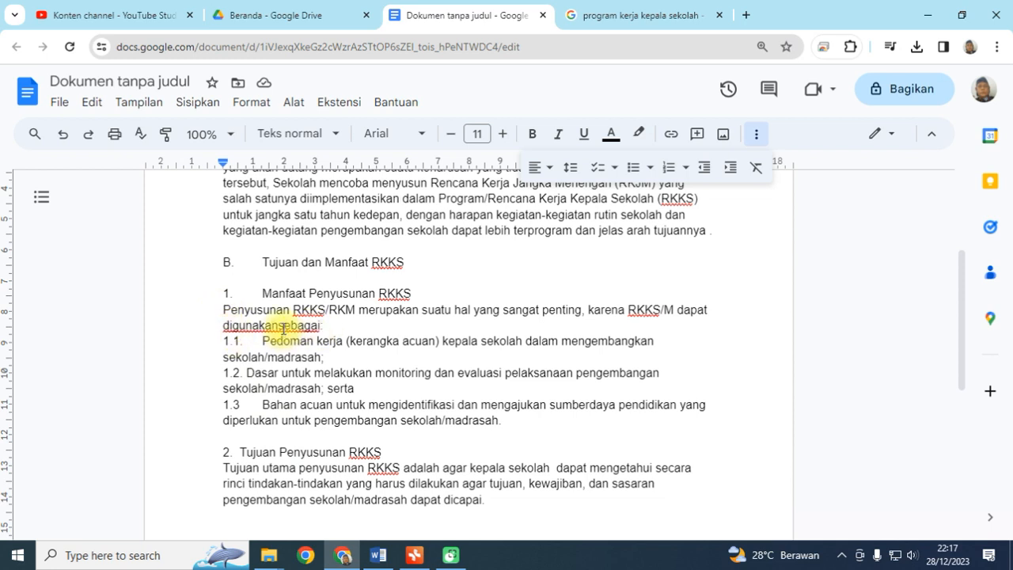
click(282, 325)
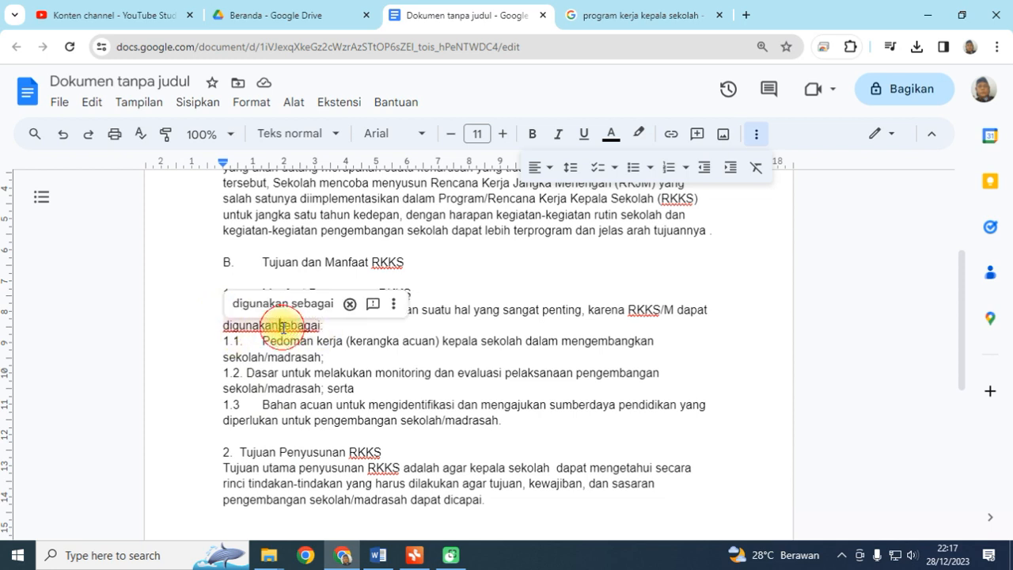
click(320, 307)
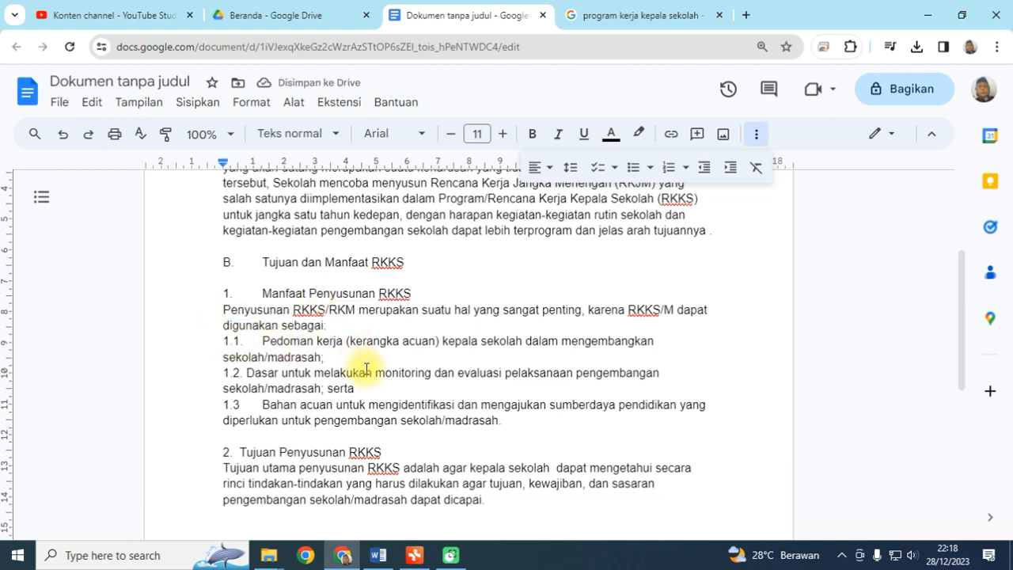
scroll(366, 369, down, 3)
scroll(367, 371, up, 4)
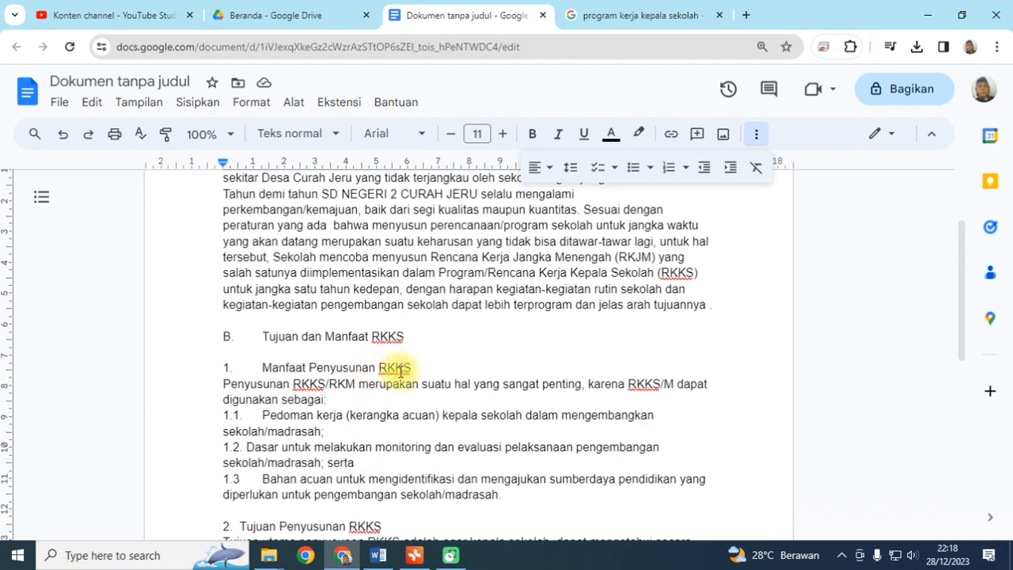
scroll(401, 370, up, 3)
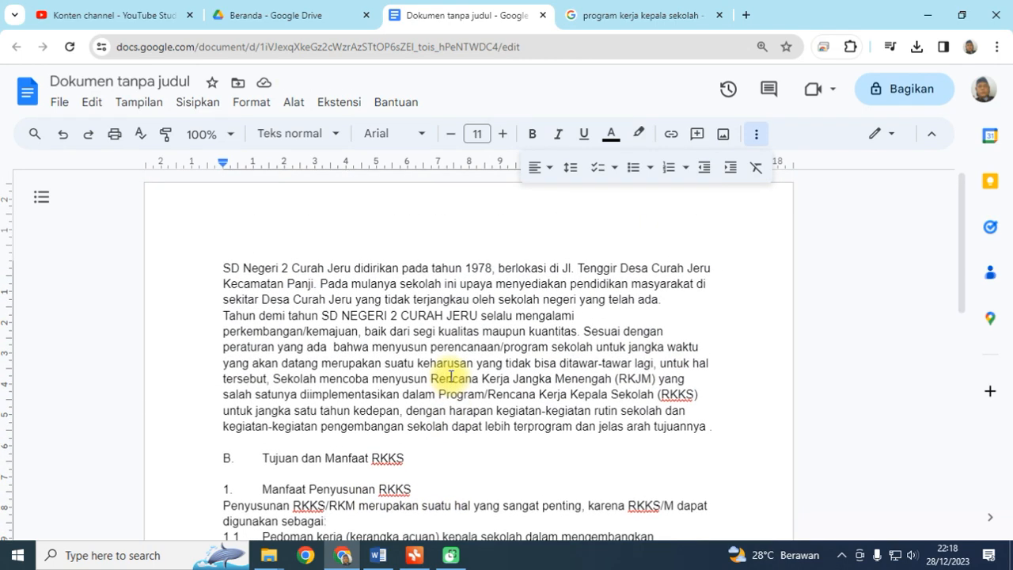